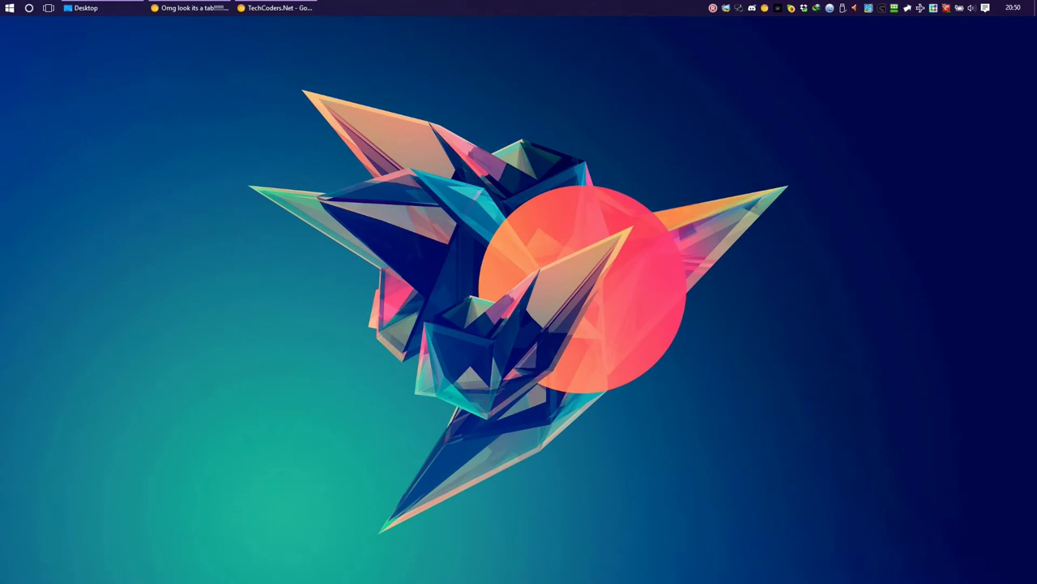
- Open Clean Screen Gaming, try activating the screen cover, and expand the profile settings
click(777, 8)
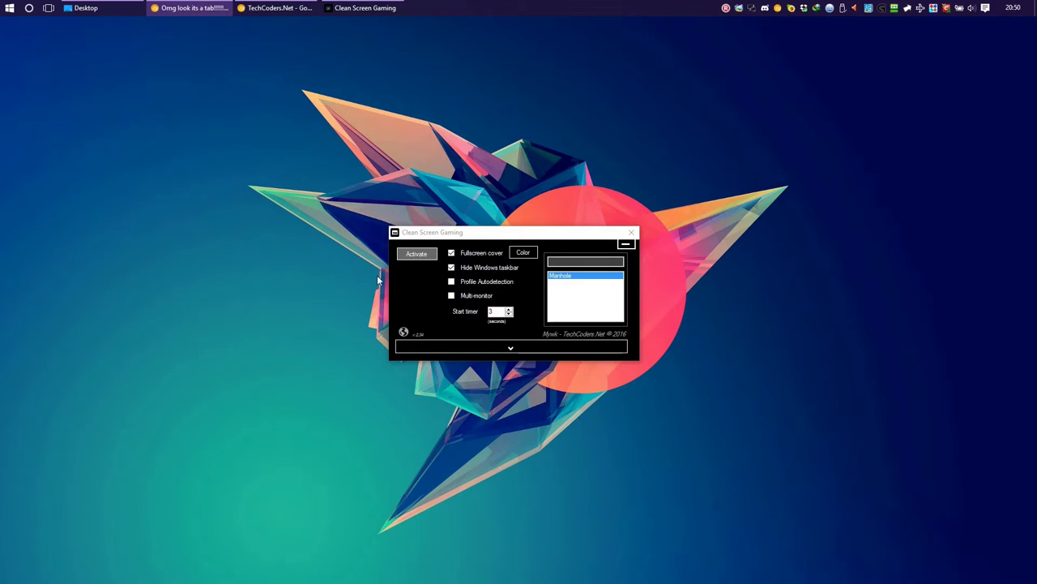
click(416, 253)
click(494, 320)
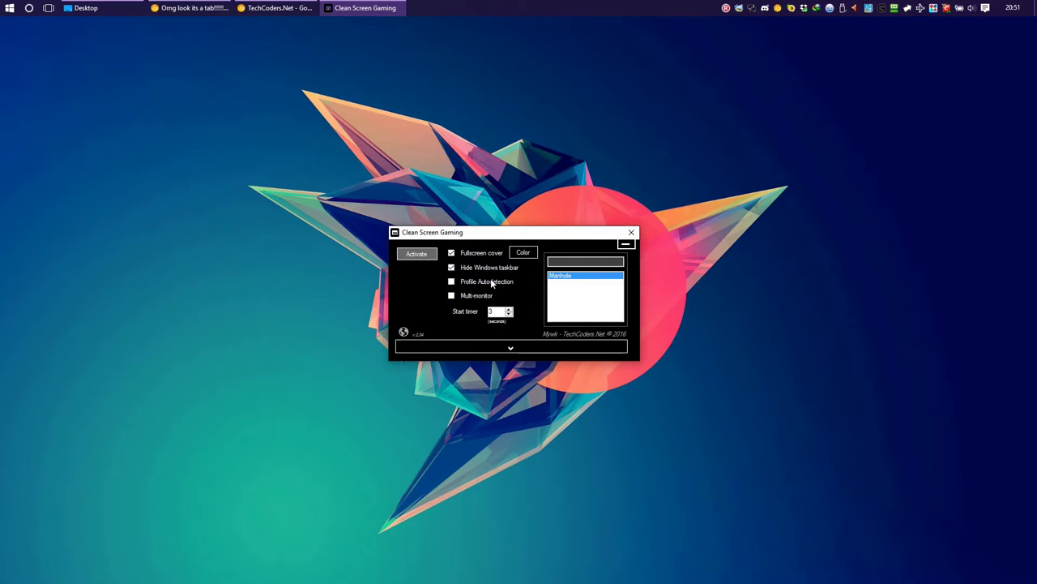
click(497, 347)
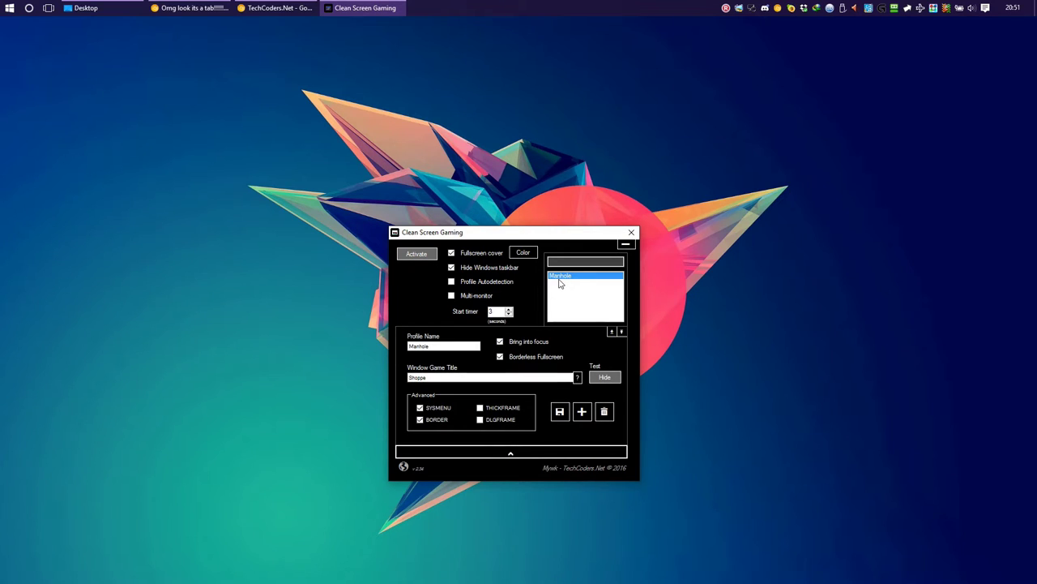
- Read the help note on how to enter window names for the Manhole profile's Window Game Title
double_click(441, 378)
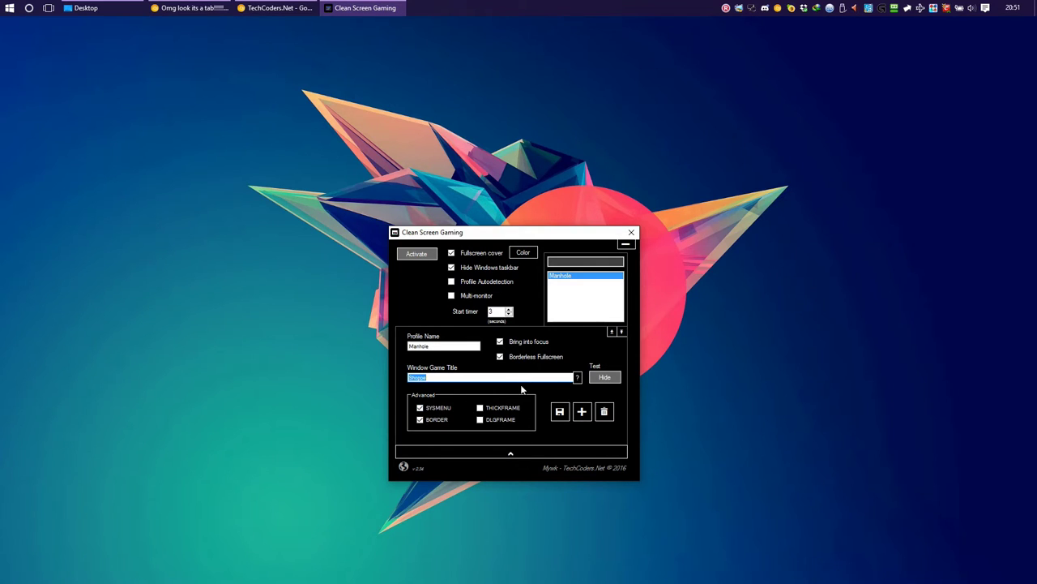
click(577, 377)
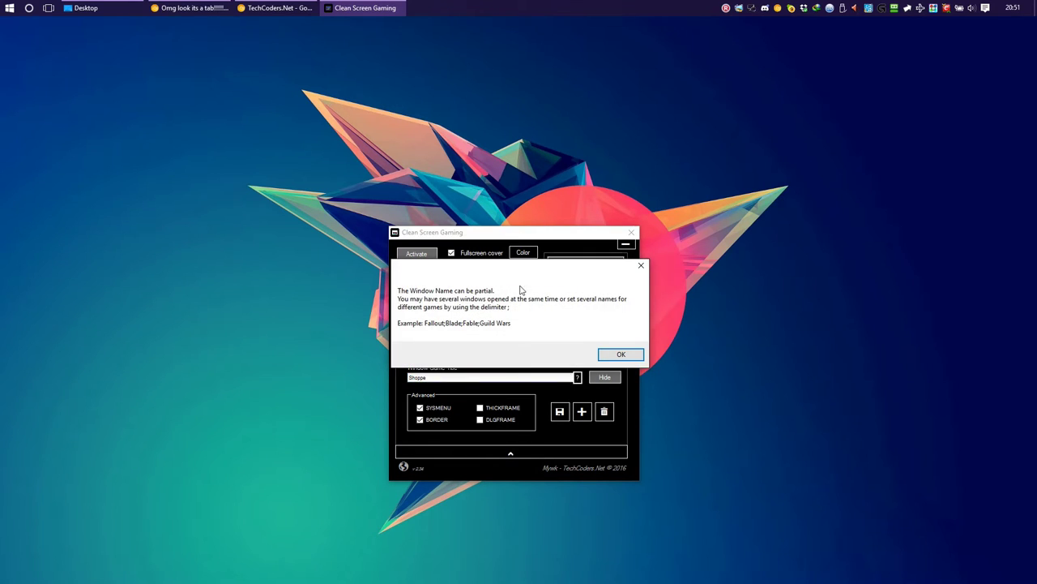
drag(519, 278, 747, 324)
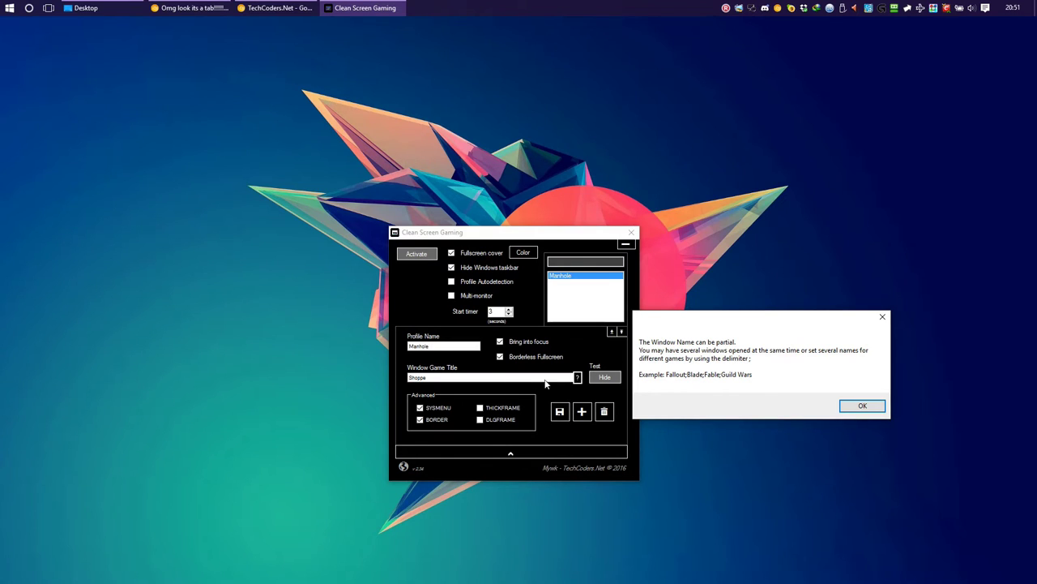
click(863, 407)
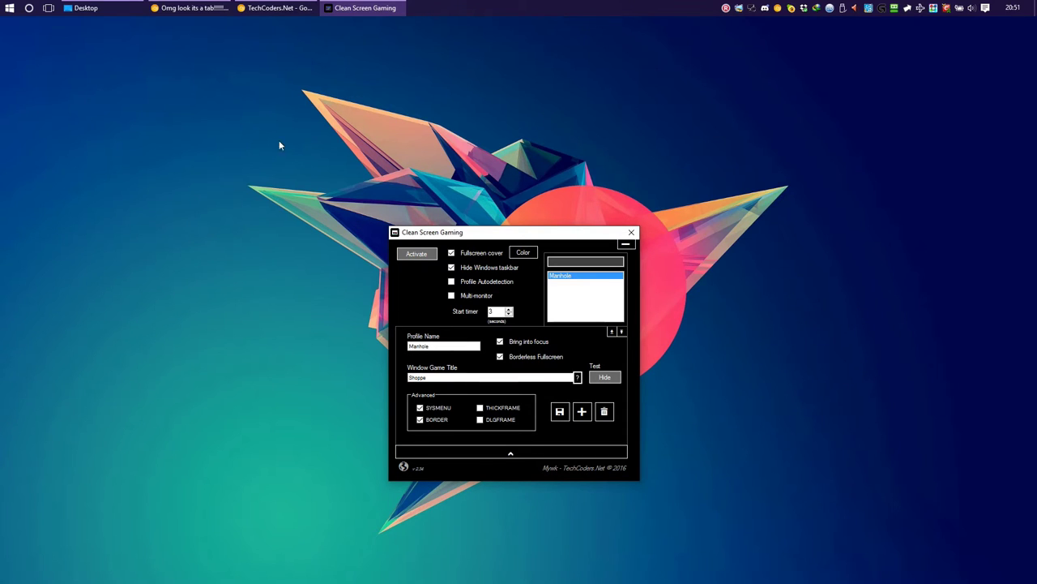
- Move the Shoppe Keep Configuration window aside and launch the game windowed at 1024 x 768
click(333, 265)
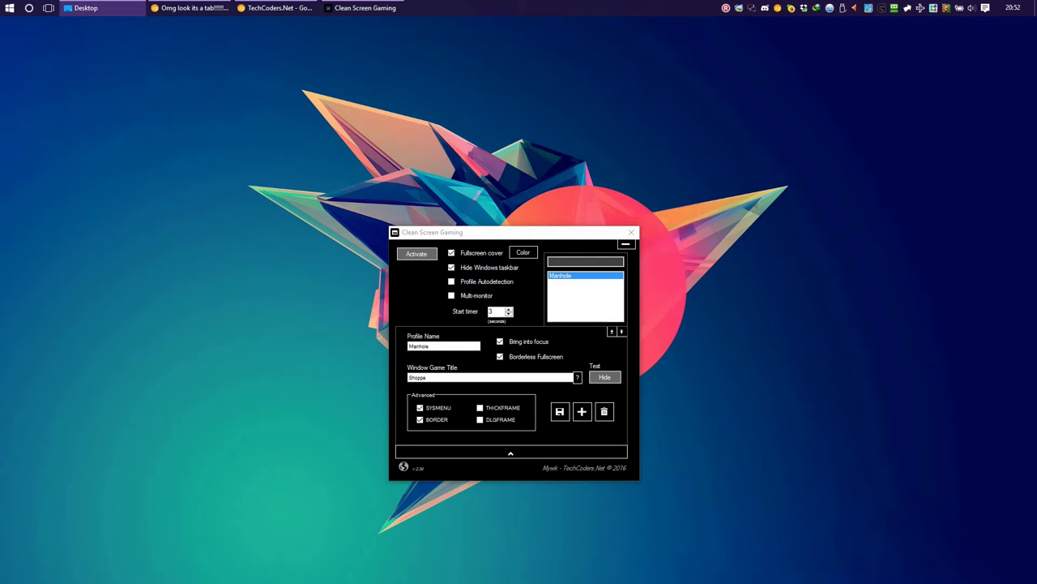
drag(530, 186, 776, 186)
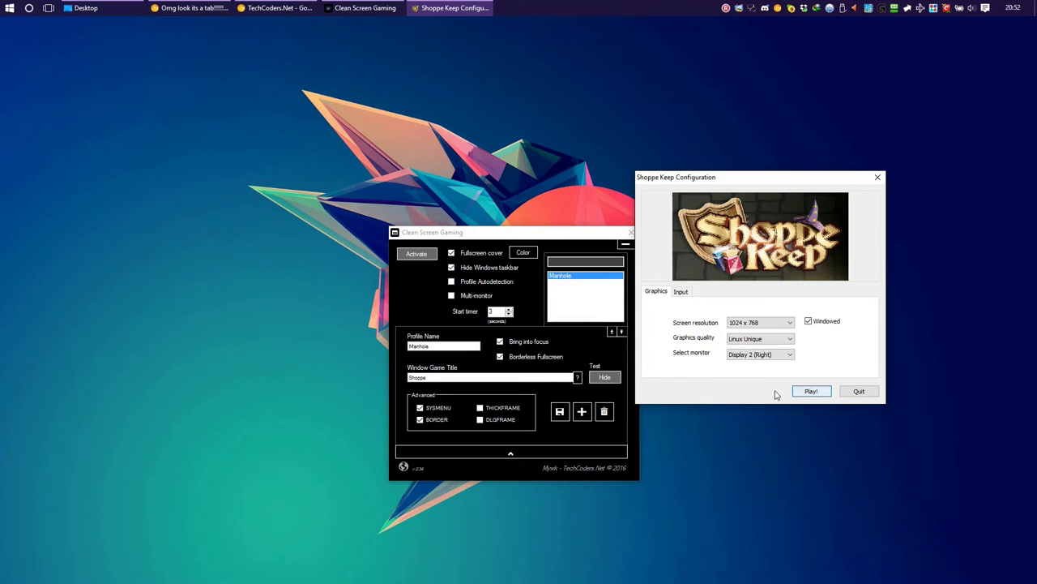
click(810, 391)
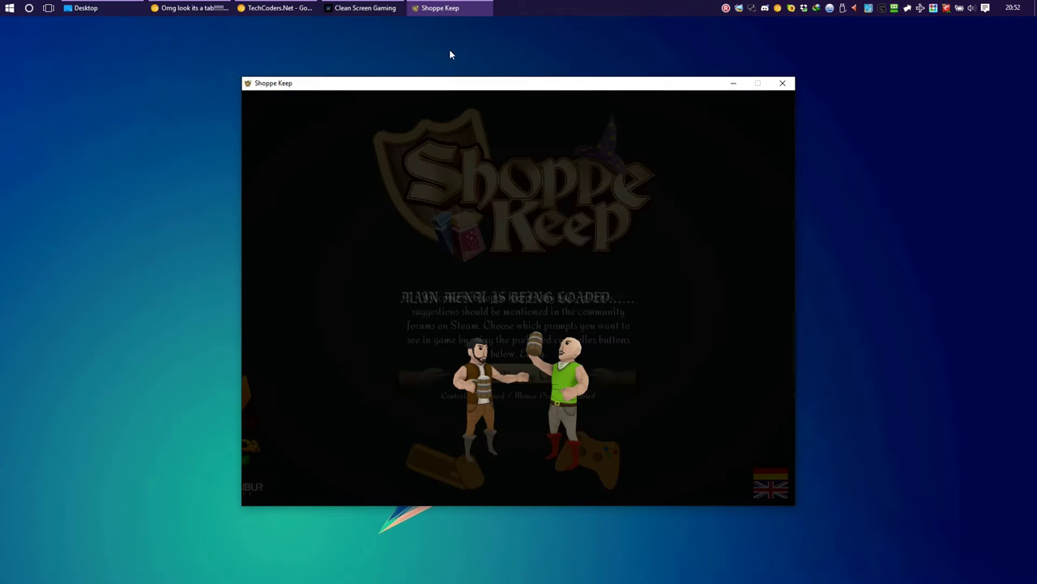
- Activate the Manhole profile on the running Shoppe Keep game, leave the fullscreen view, and close the game
click(368, 8)
click(418, 254)
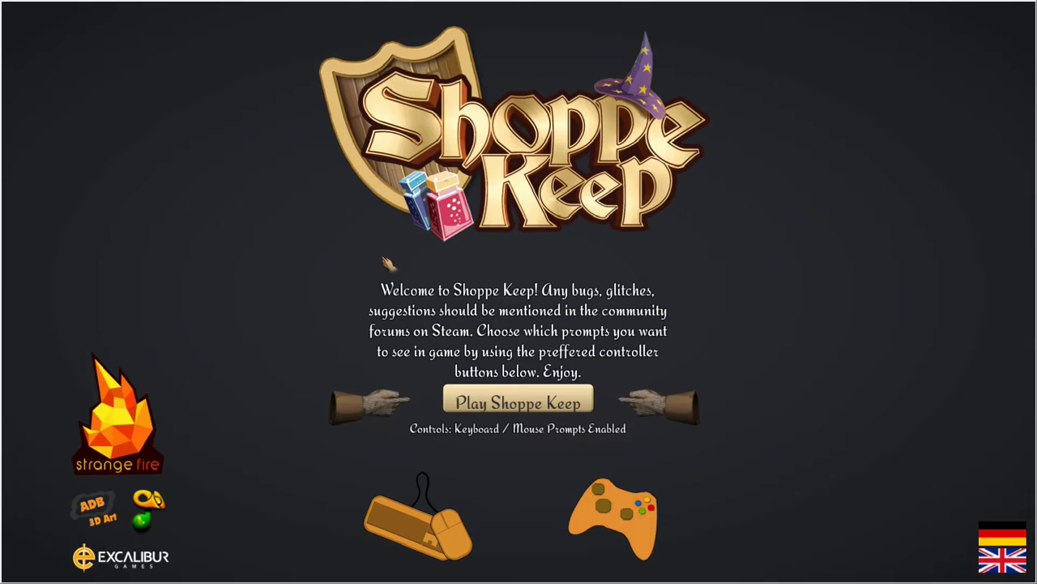
key(alt+Tab)
click(521, 298)
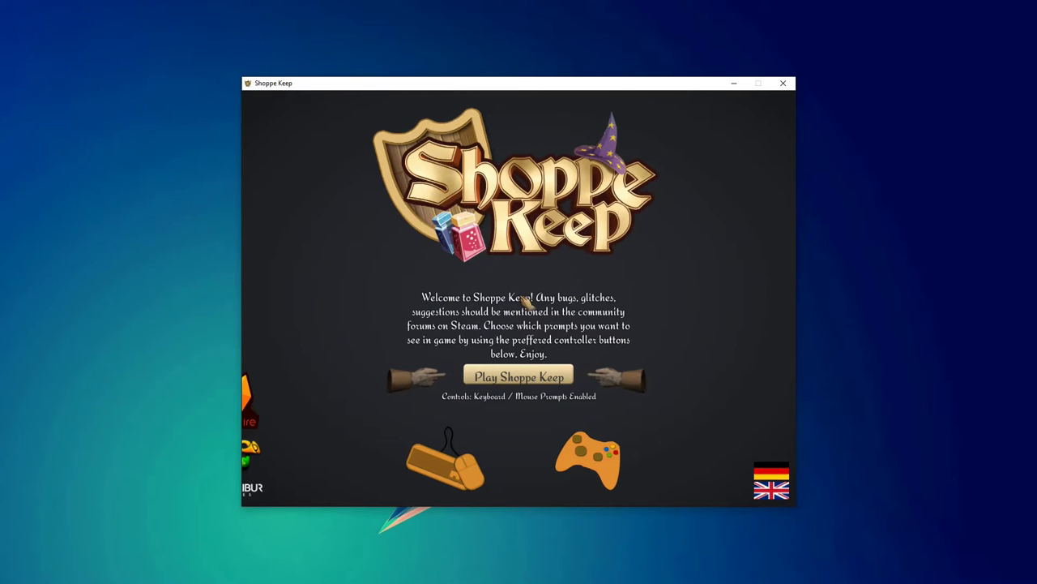
key(alt+F4)
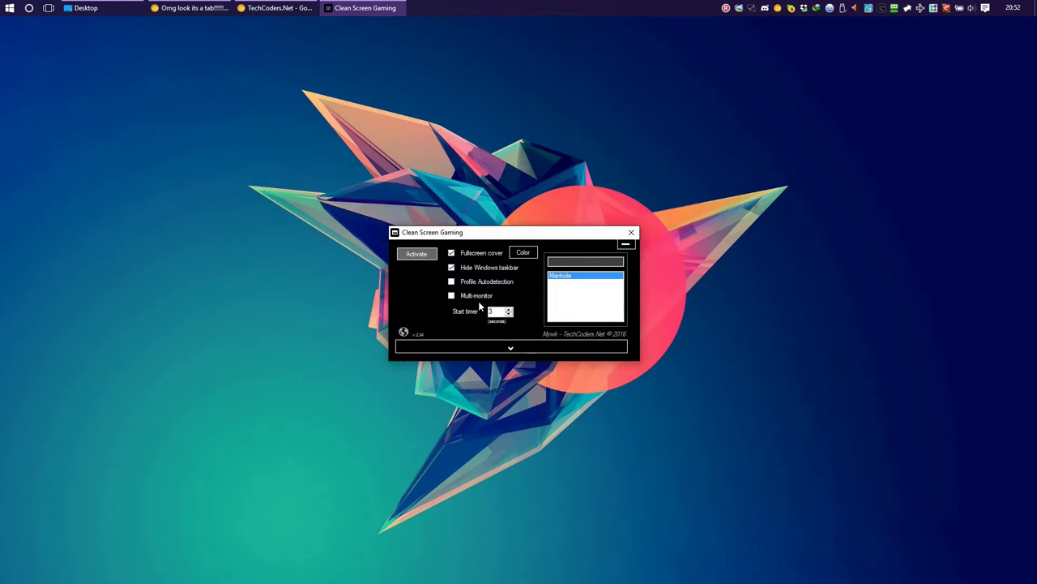
- Expand the profile settings and set the start timer to 0 seconds
click(510, 347)
click(508, 315)
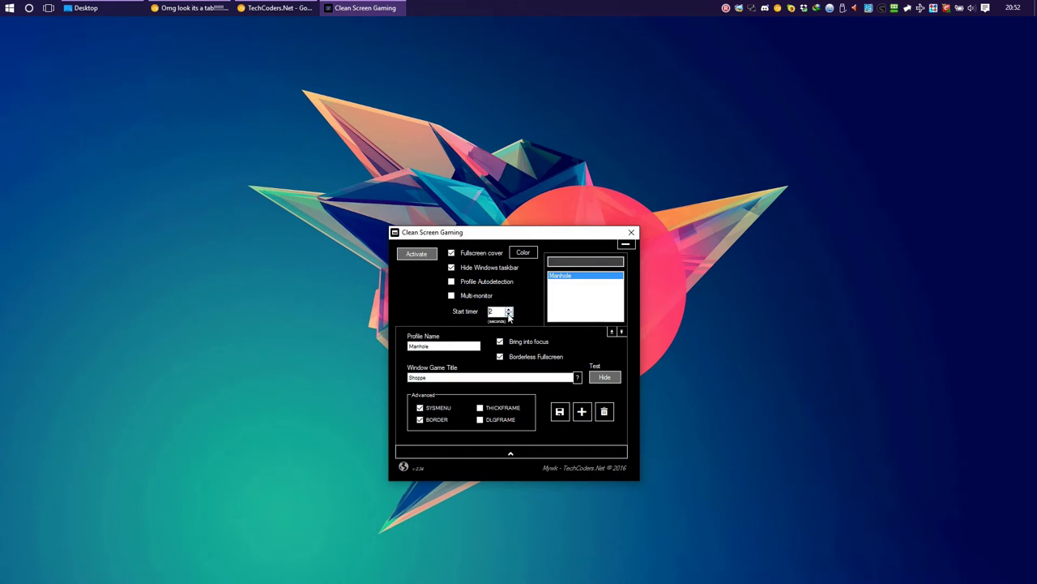
click(508, 315)
click(508, 316)
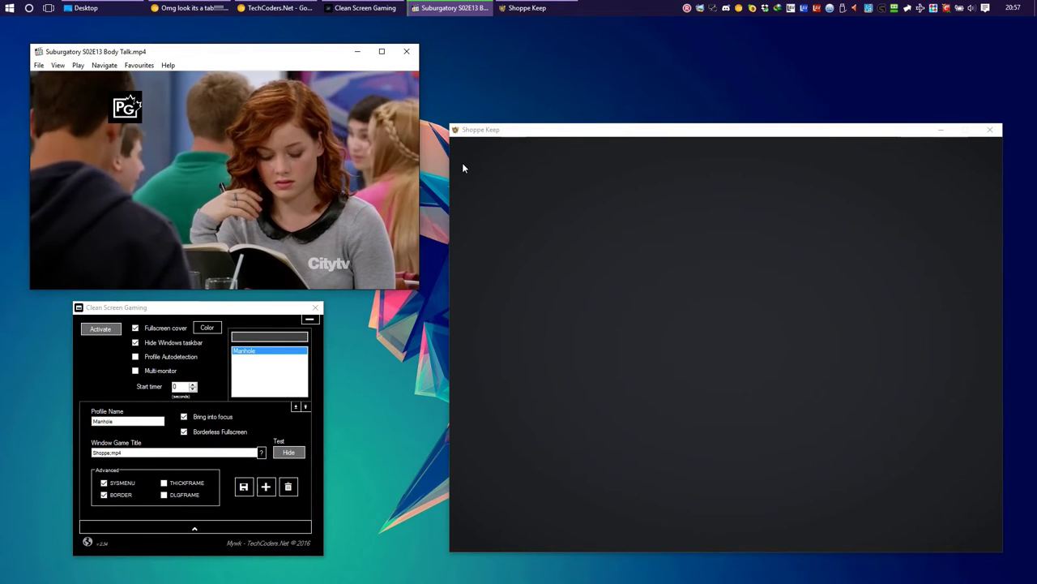
- Check the Manhole profile's Window Game Title entry and turn off Borderless Fullscreen
click(160, 452)
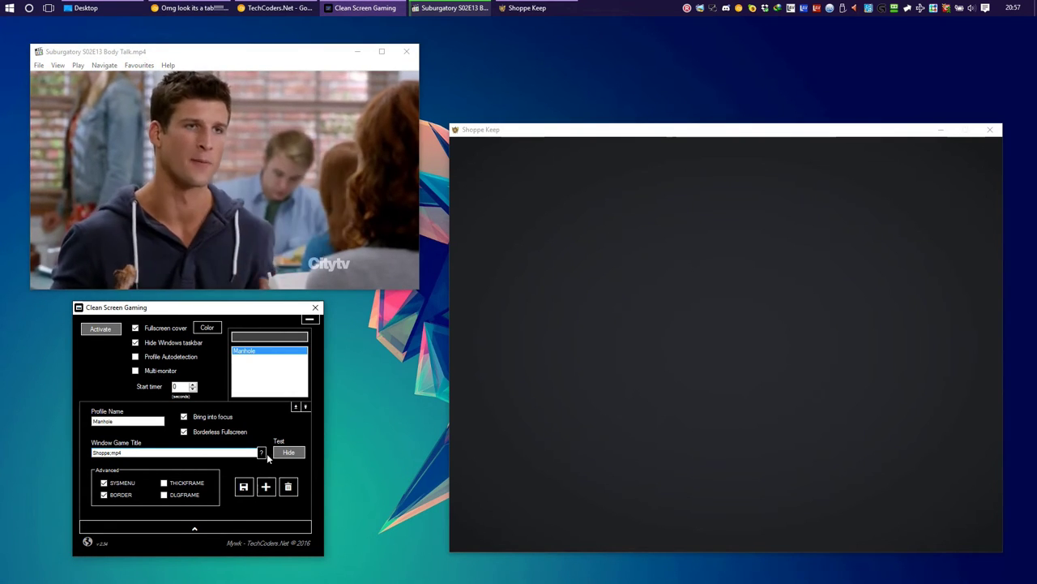
click(93, 452)
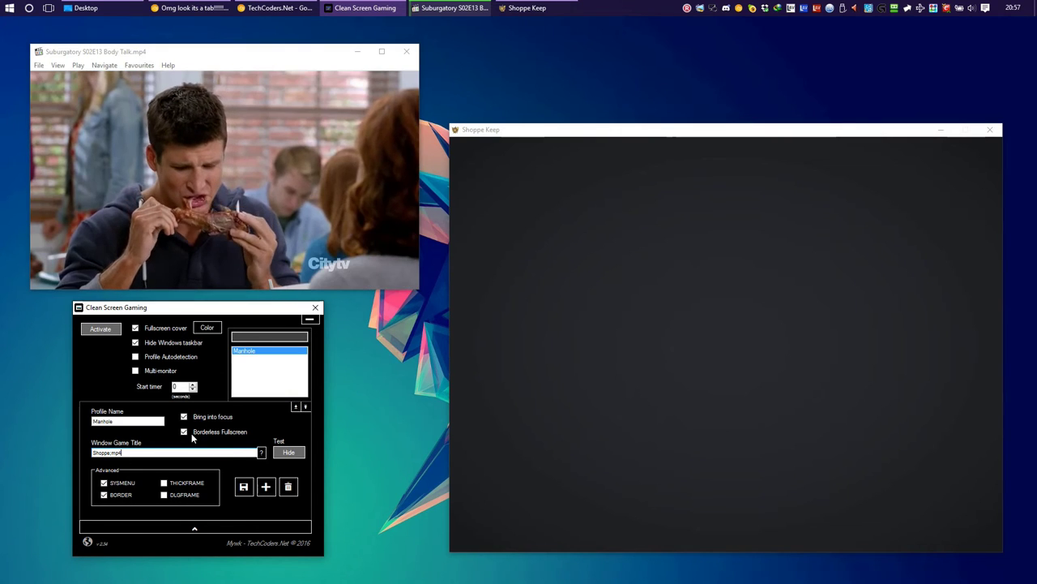
click(191, 433)
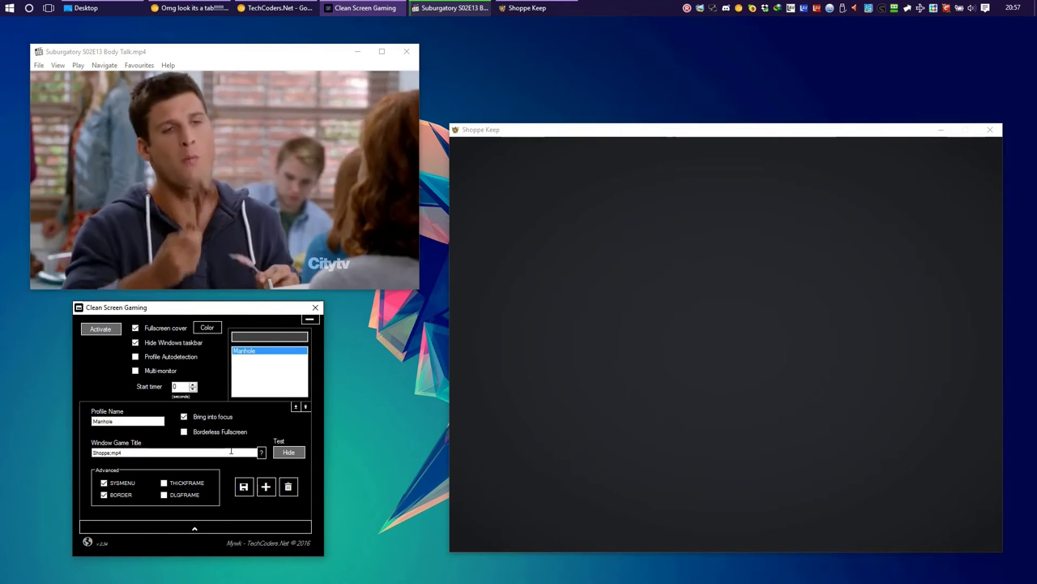
- Try a light blue fullscreen cover color and set it back to black
click(207, 328)
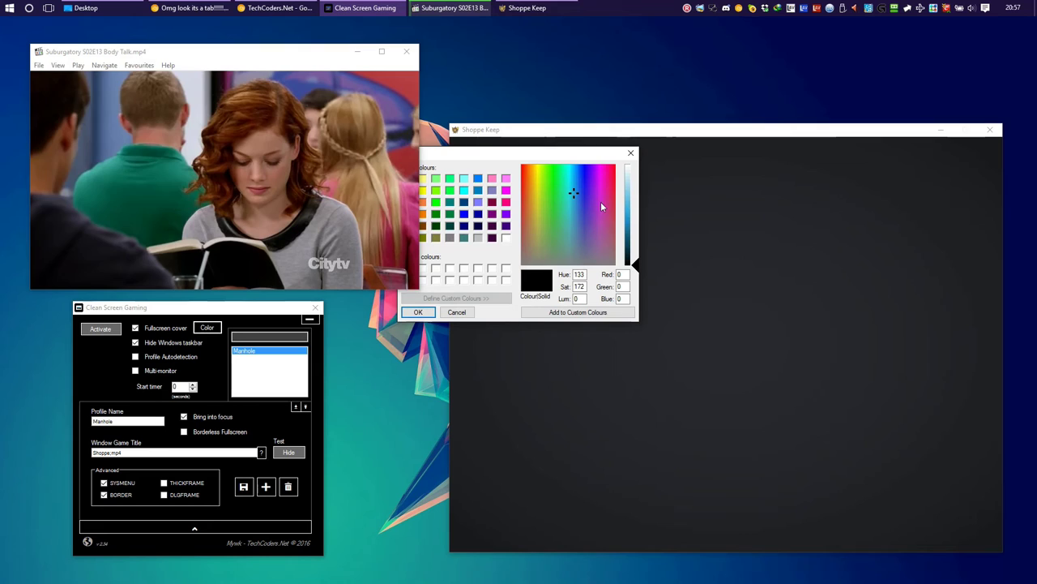
click(636, 212)
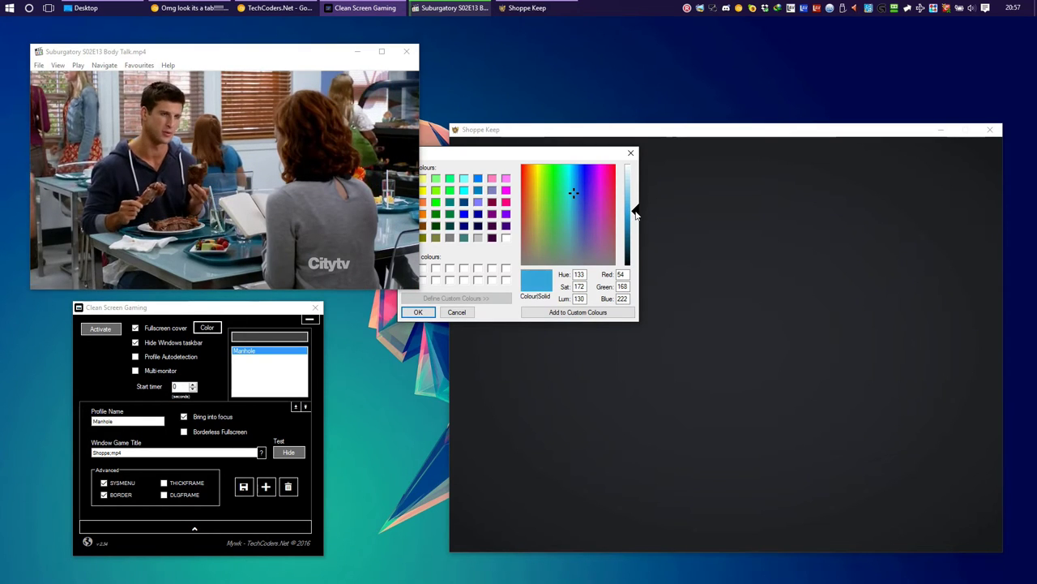
click(636, 263)
click(418, 312)
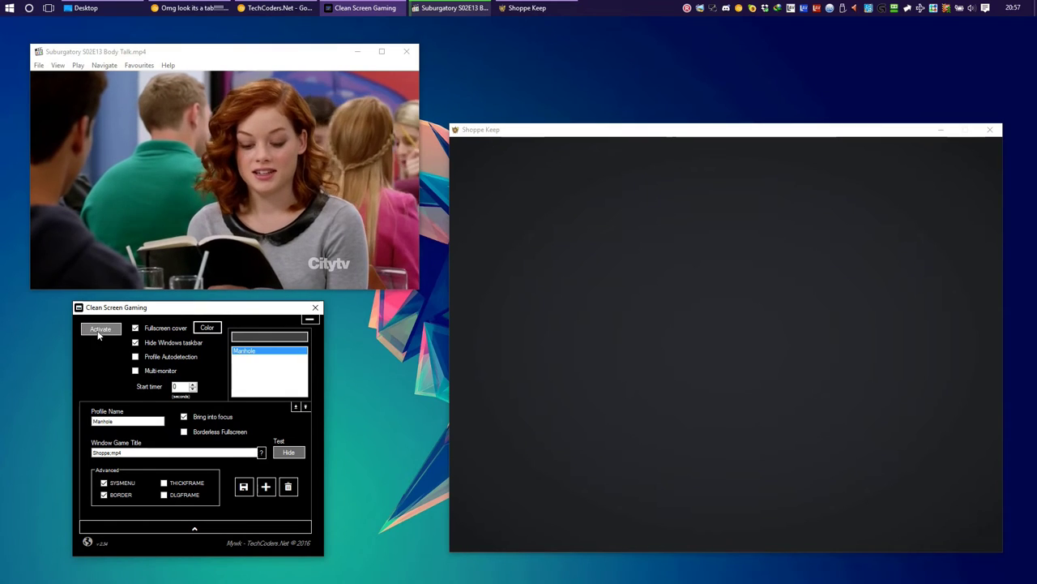
- Activate the cover around the video and Shoppe Keep windows, and reposition the windows with the profile settings expanded
click(100, 330)
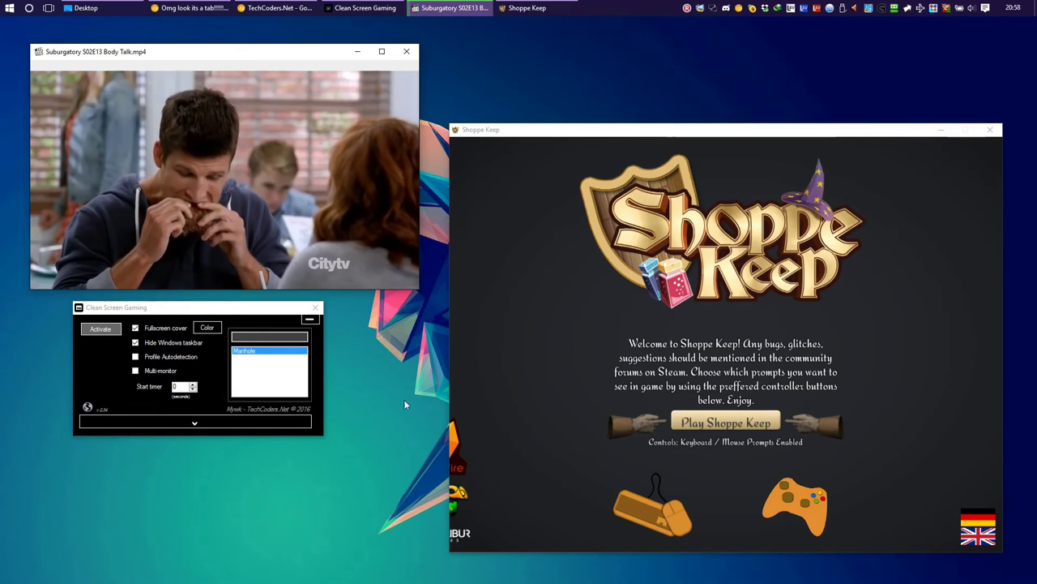
click(296, 423)
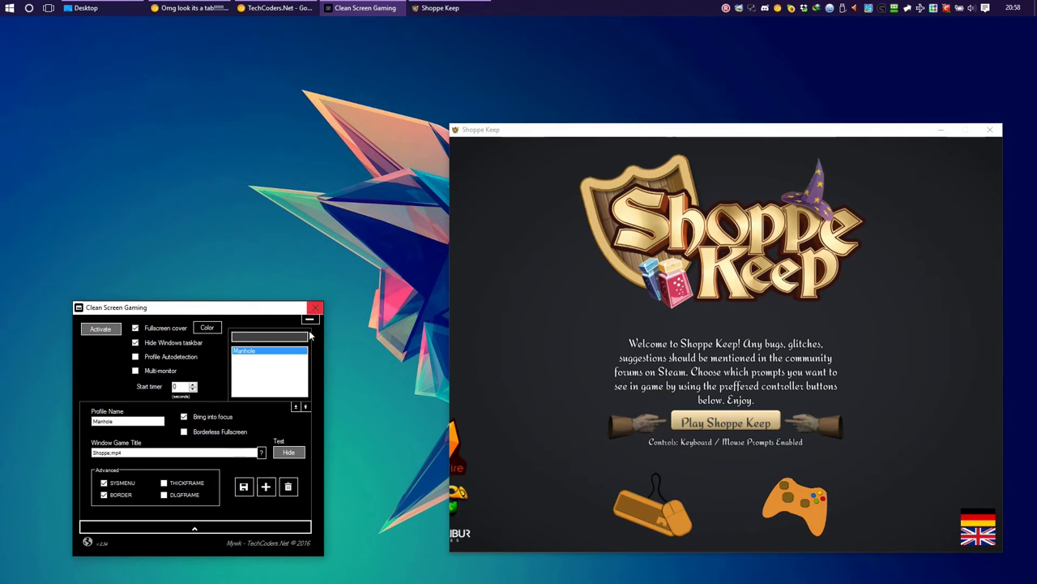
drag(229, 307, 213, 270)
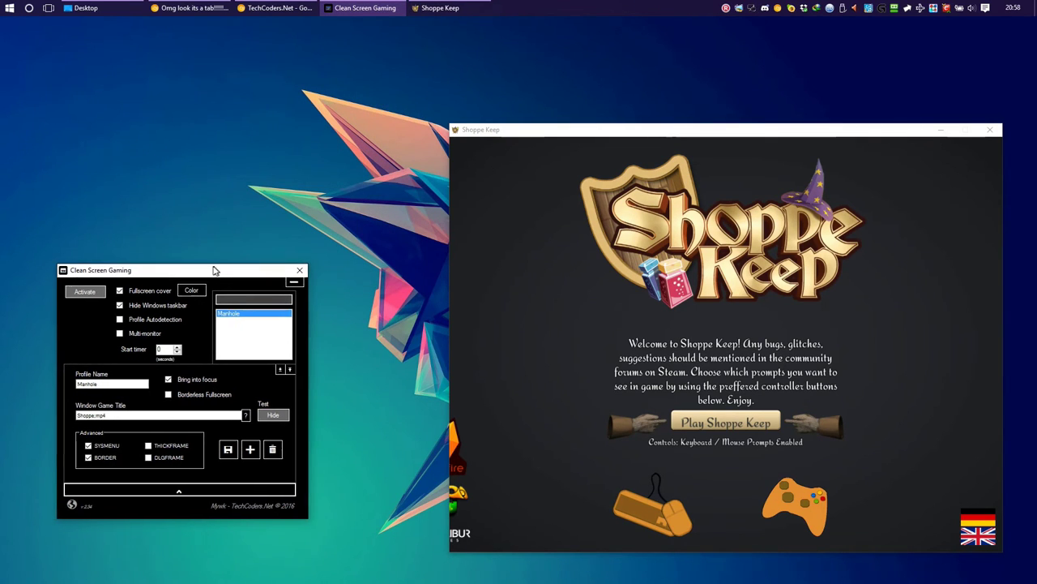
drag(564, 134, 432, 75)
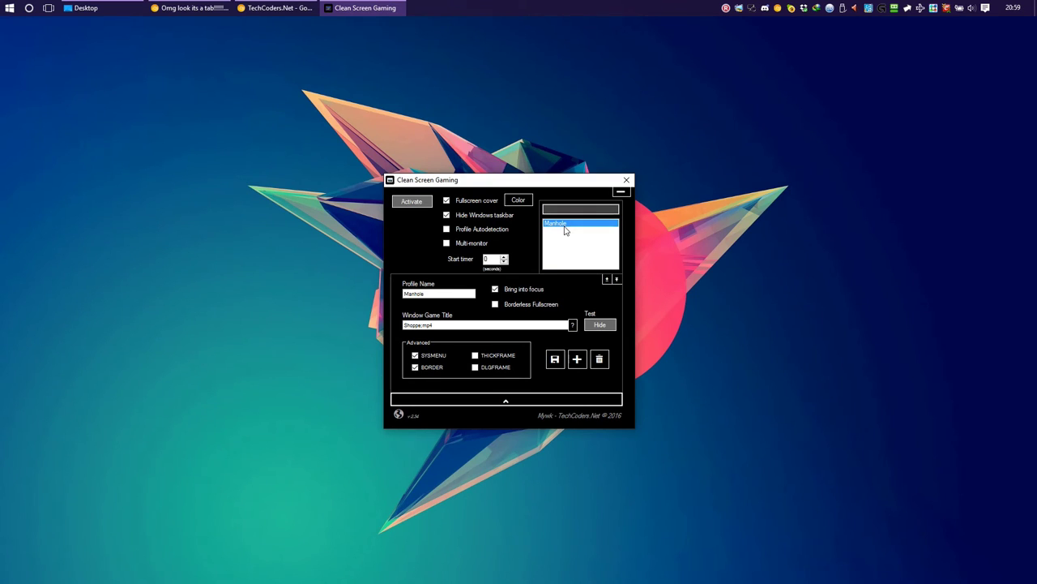
- Add four new profiles to the profile list after Manhole
click(578, 359)
click(578, 359)
click(578, 359)
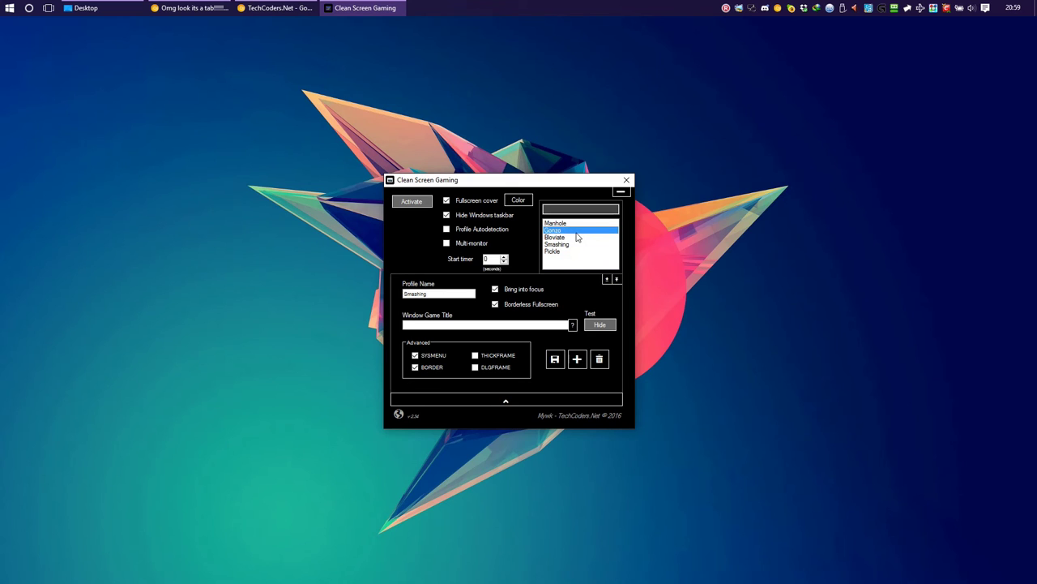
- Try moving a profile down and back up in the profile list
click(617, 280)
click(865, 462)
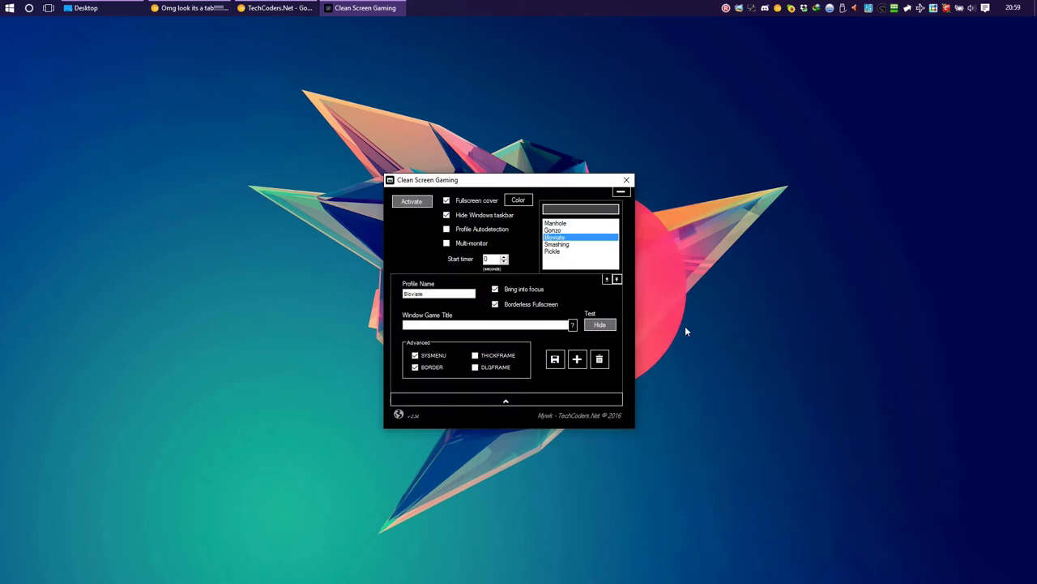
click(607, 278)
click(865, 461)
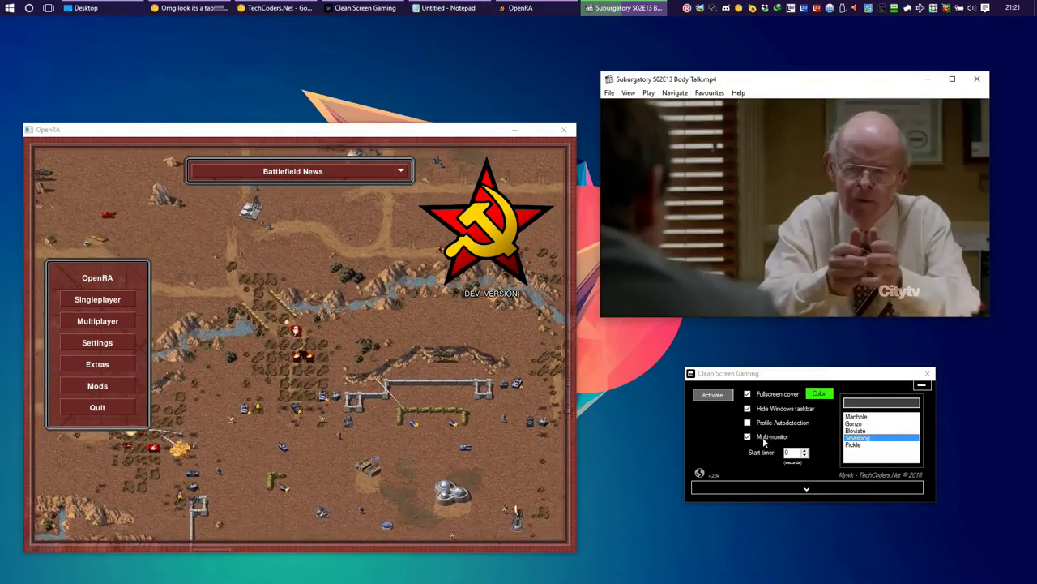
- Set the fullscreen cover color to purple with RGB 134, 1, 205
click(819, 393)
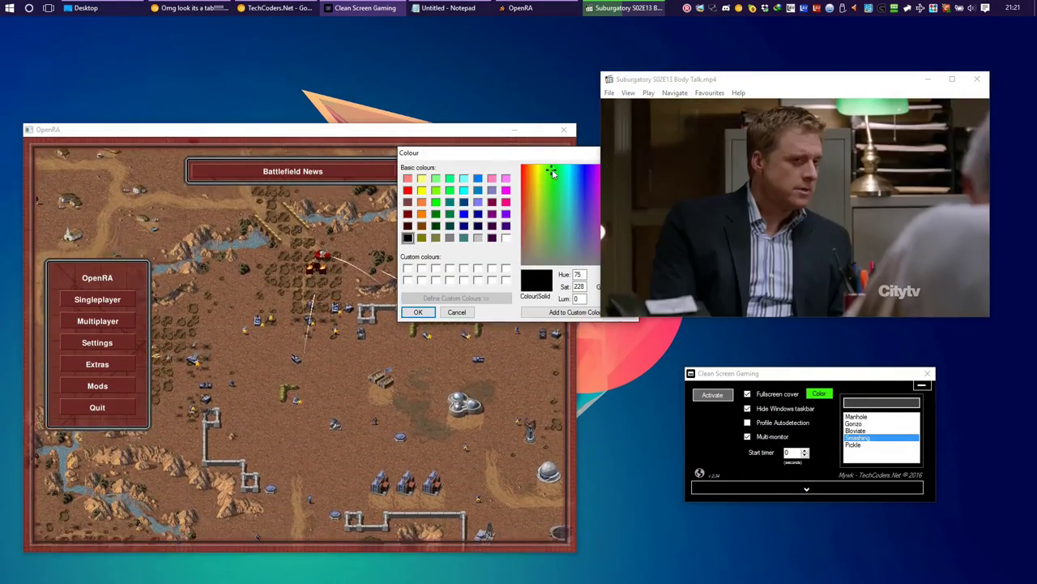
click(565, 209)
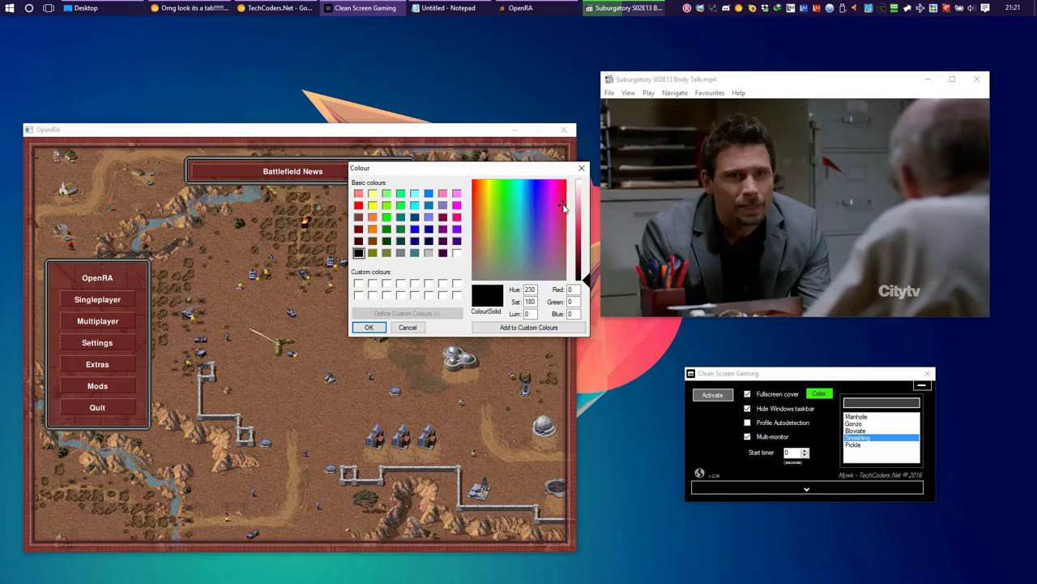
click(548, 186)
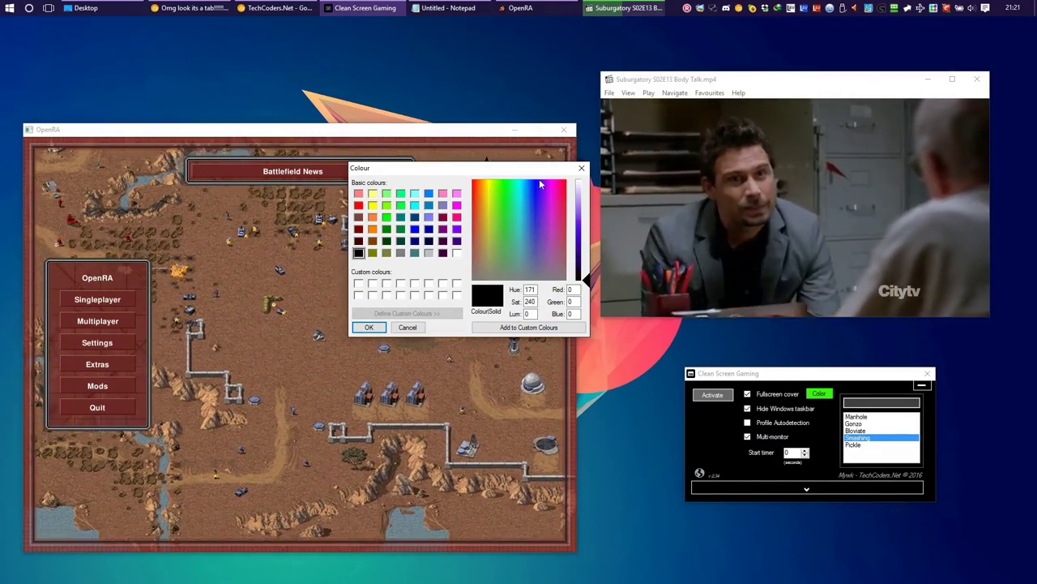
click(578, 239)
click(539, 180)
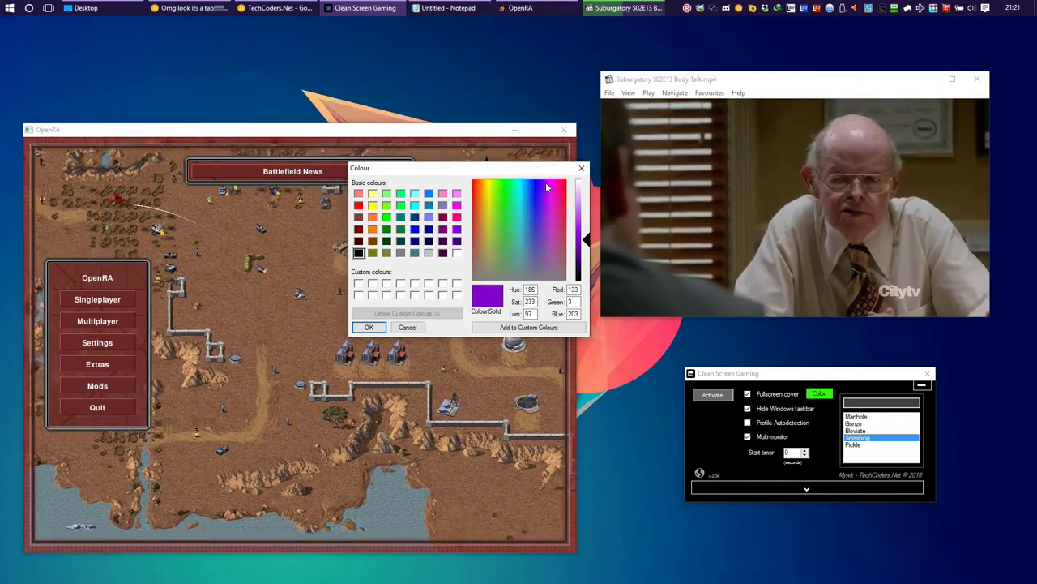
click(549, 187)
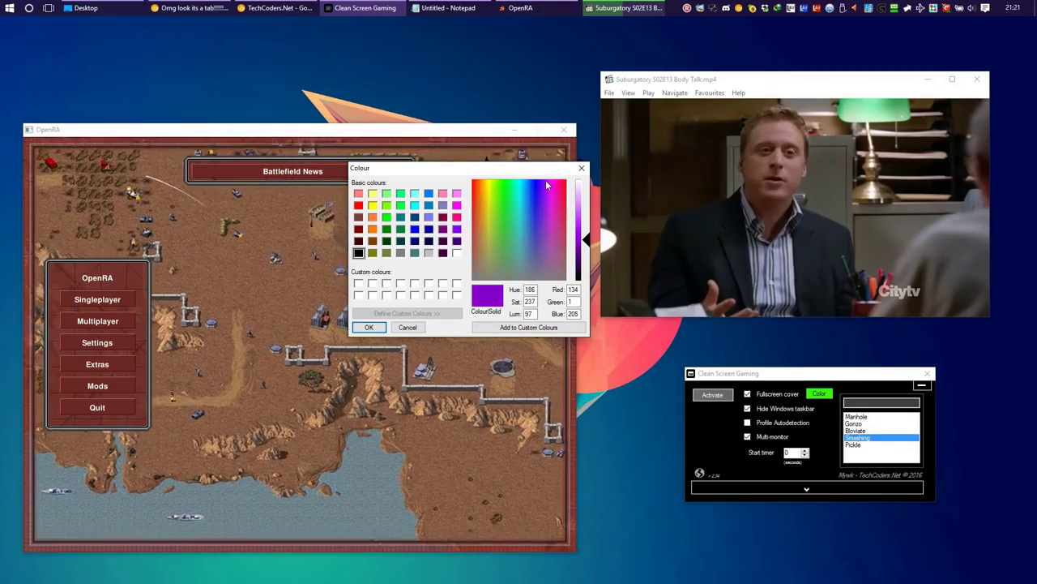
click(381, 327)
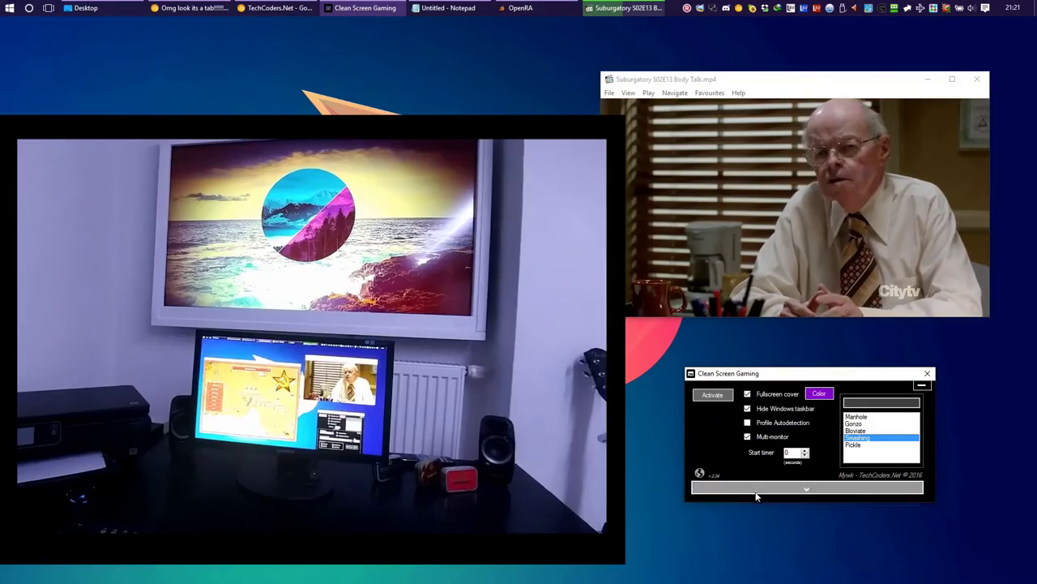
- Expand the Smashing profile's settings and bring the Notepad and TechCoders.Net windows to the front on the second monitor
click(806, 489)
drag(781, 382, 780, 333)
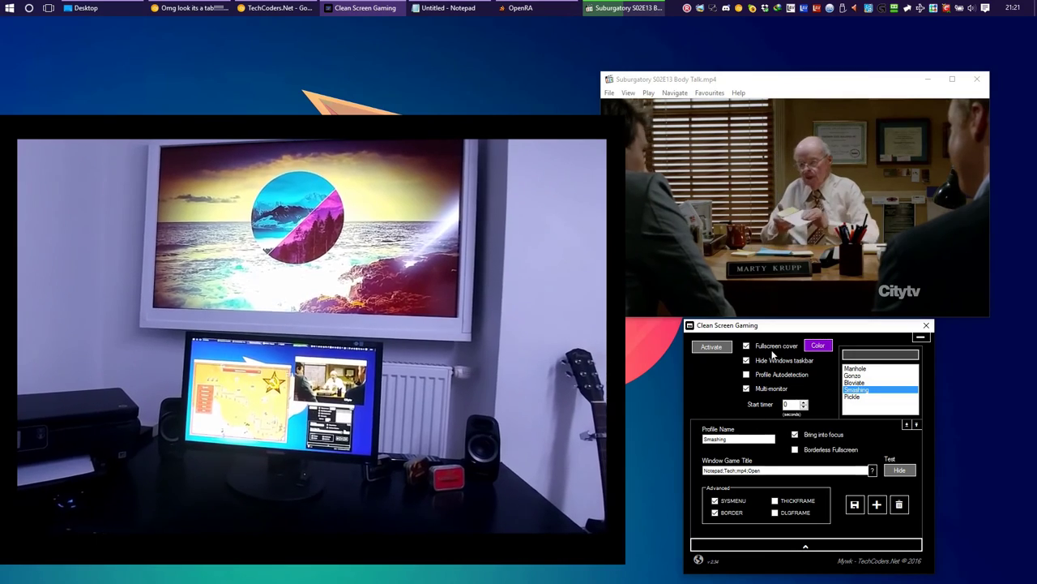
click(447, 12)
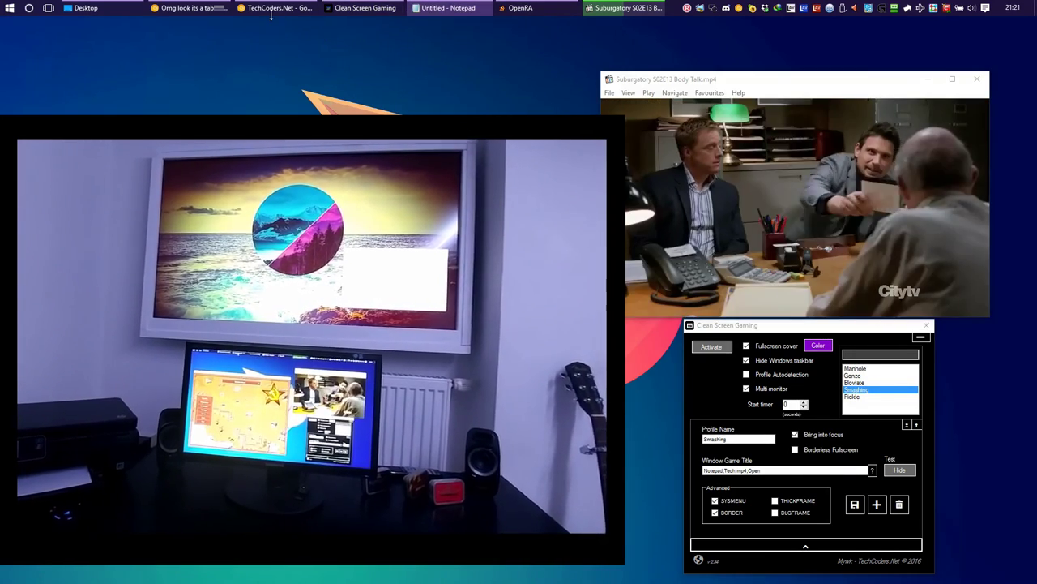
click(272, 10)
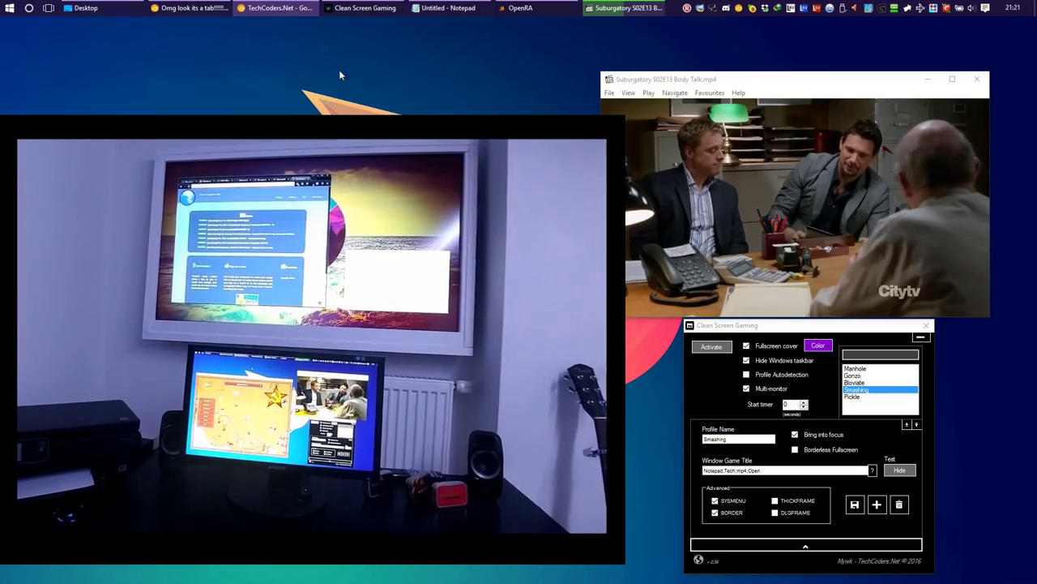